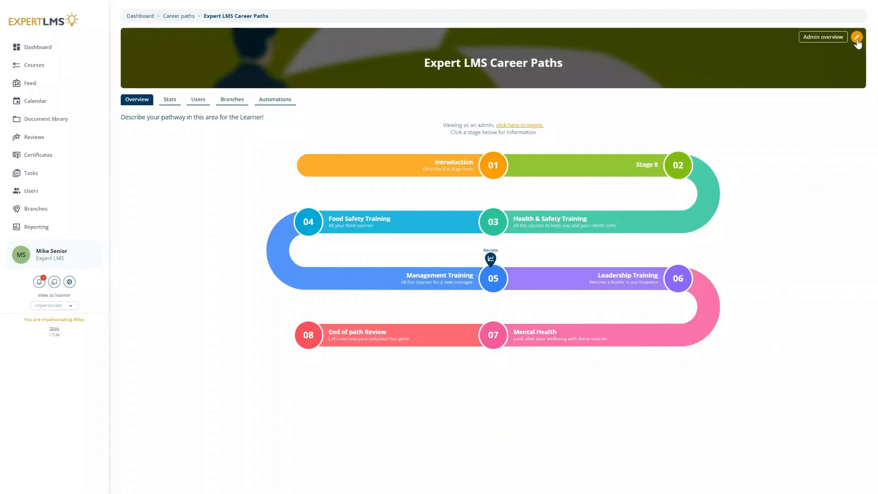
Open the Update Expert LMS Career Paths dialog from the pencil button on the path banner.
click(857, 38)
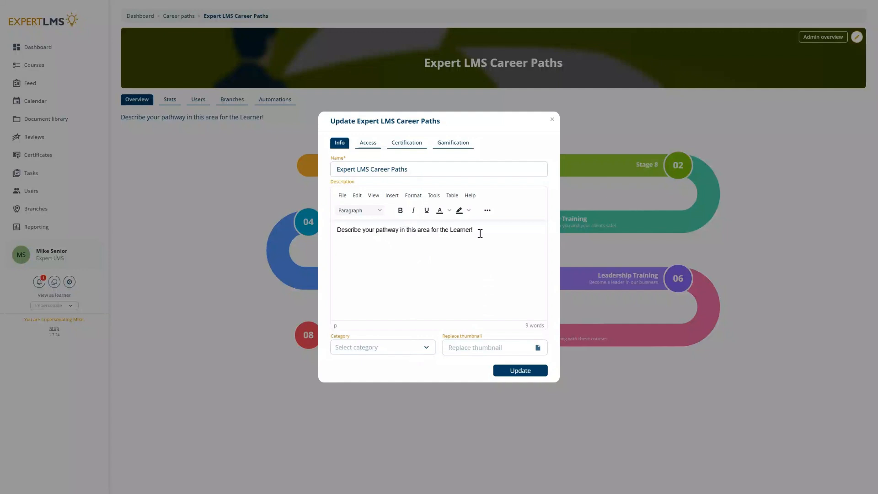
Format the career path's description line as Heading 1.
drag(478, 230, 355, 220)
click(363, 210)
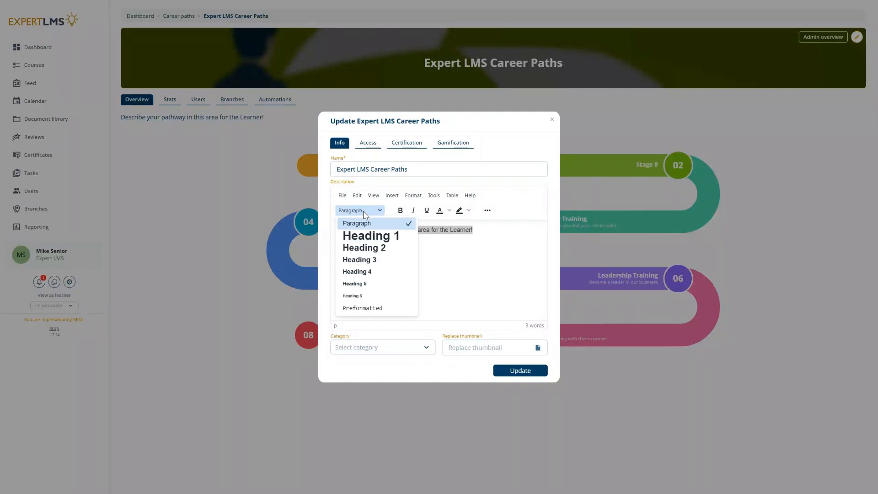
click(368, 237)
click(477, 252)
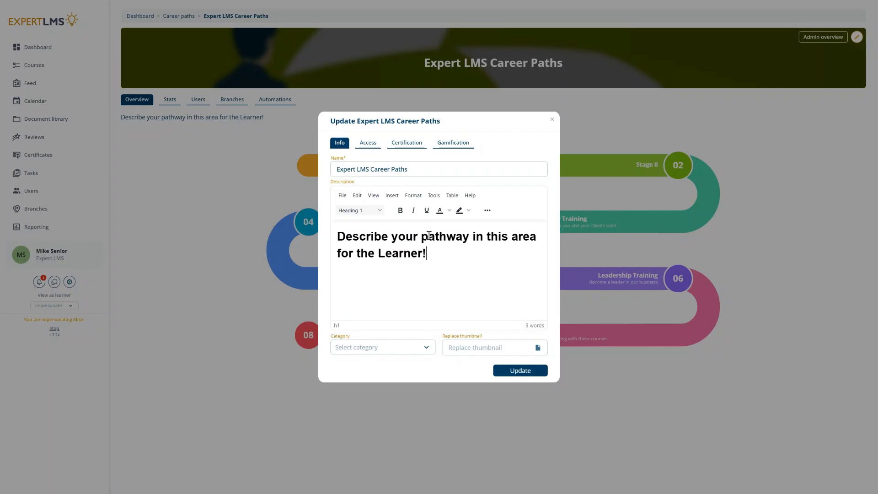
Dismiss the Insert menu without adding anything and show the Access settings.
click(397, 196)
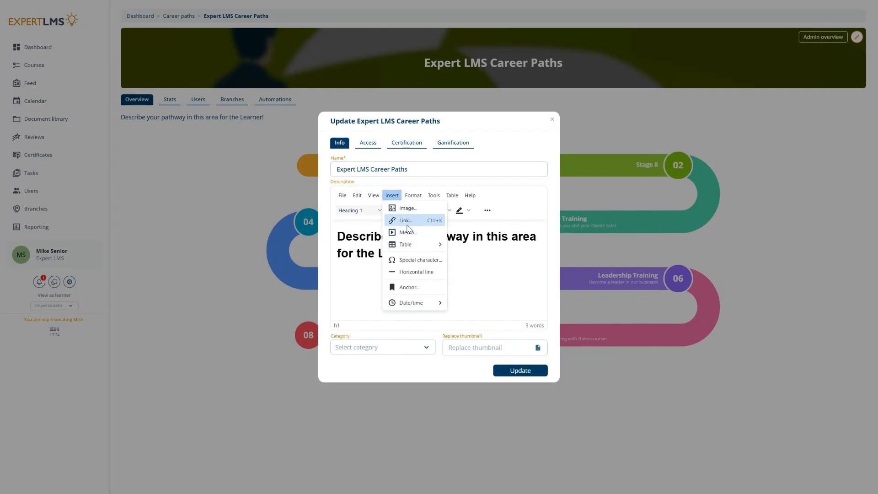
click(493, 271)
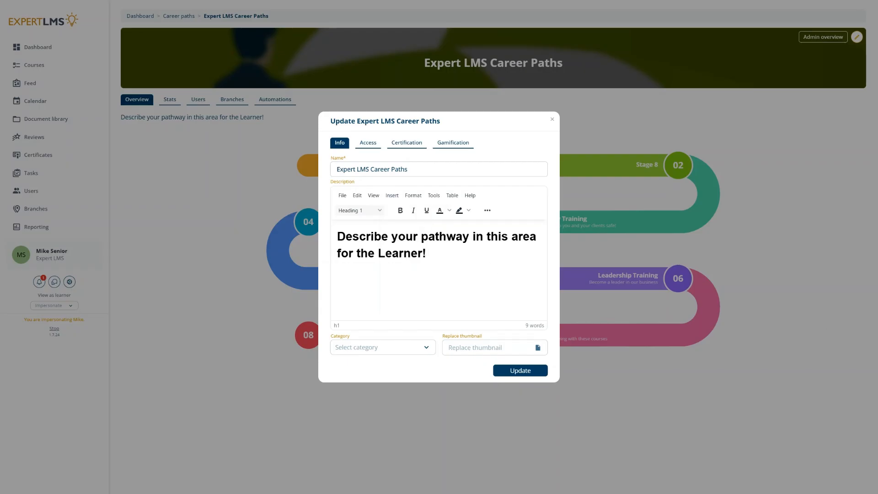
click(369, 144)
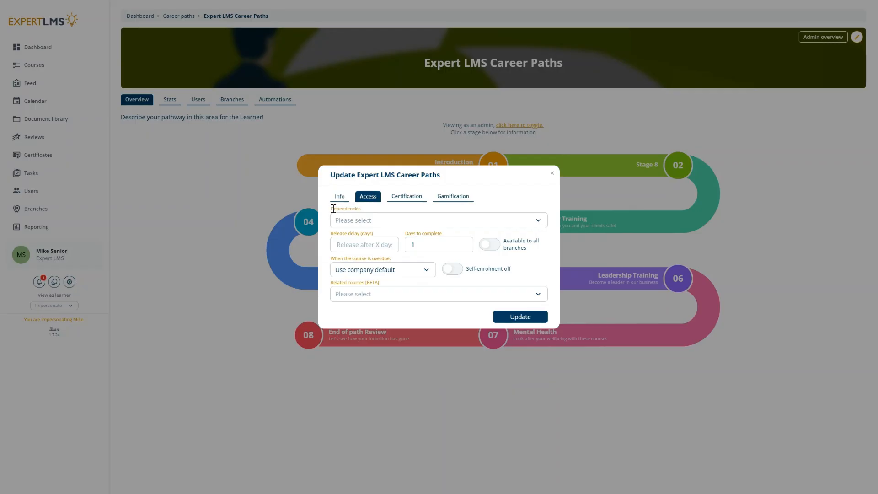
Search dependencies for 'food' and add Food Hygiene Level 2.
drag(334, 208, 360, 207)
click(368, 211)
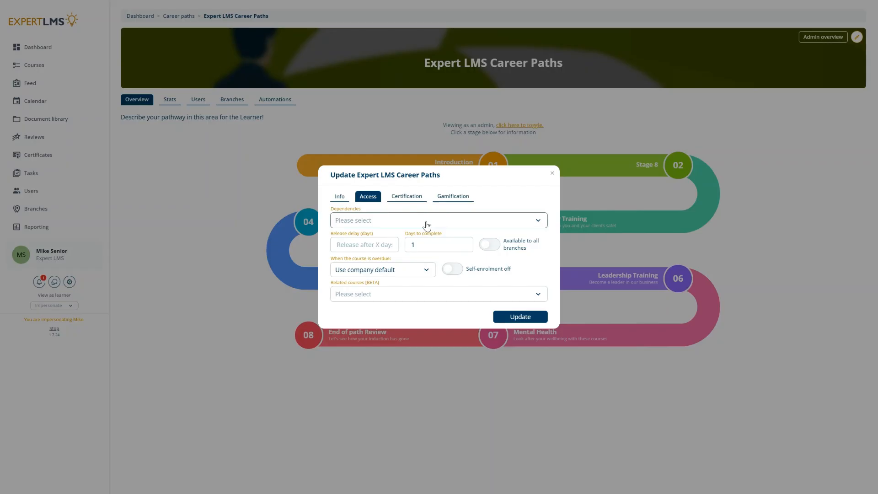
click(384, 226)
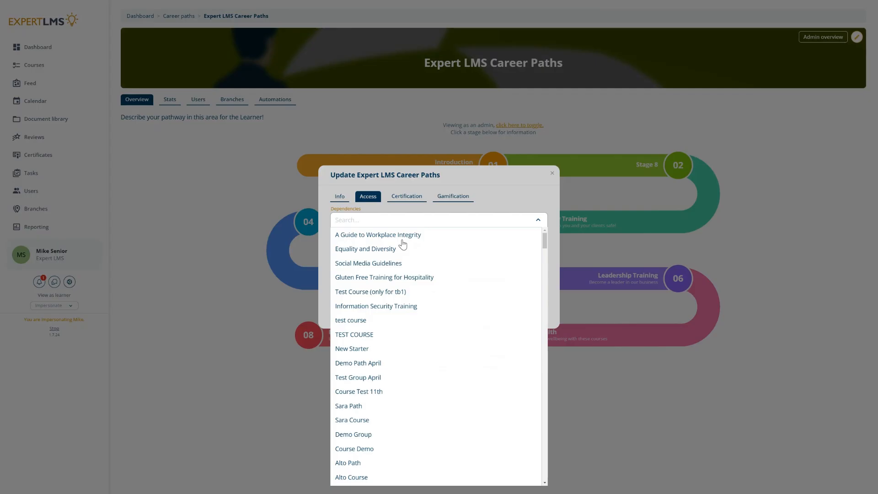
scroll(407, 240, down, 8)
scroll(408, 275, up, 8)
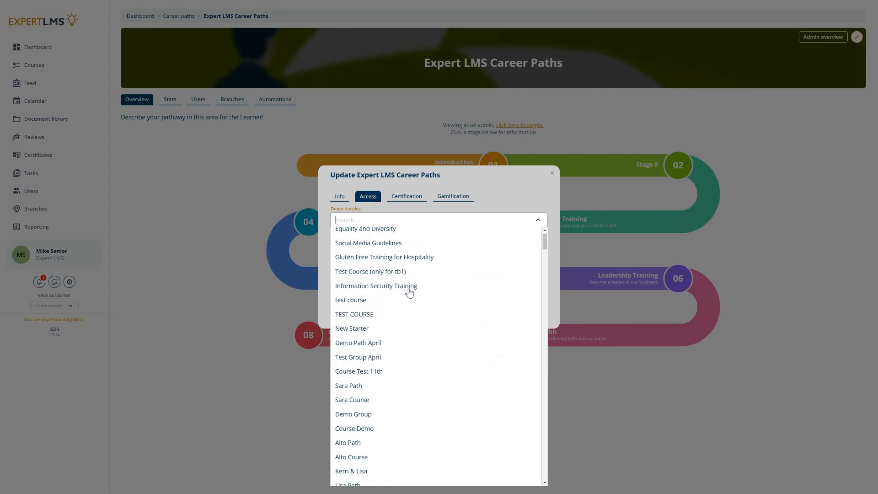
text(food)
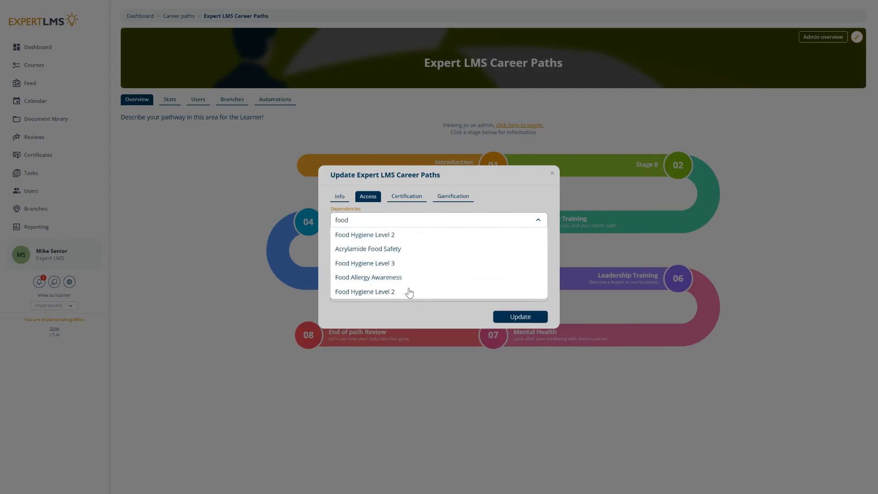
click(390, 236)
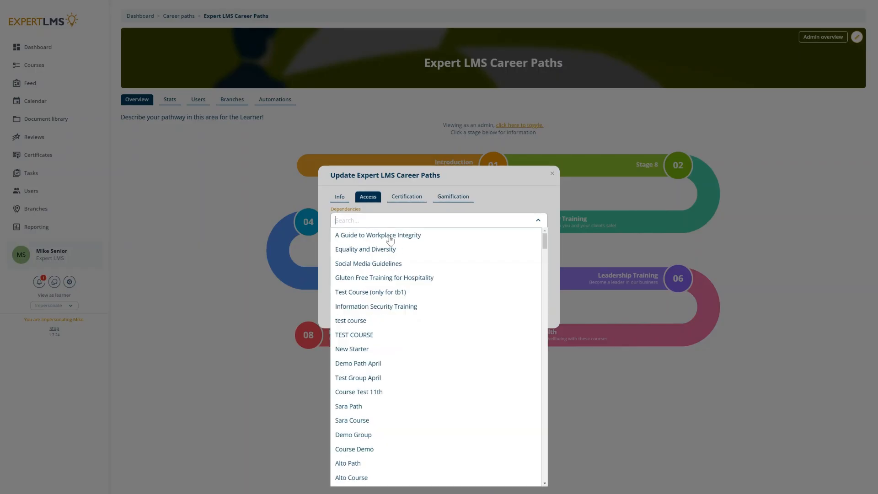
Add Food Hygiene Level 3 as a dependency, then remove it again.
text(food)
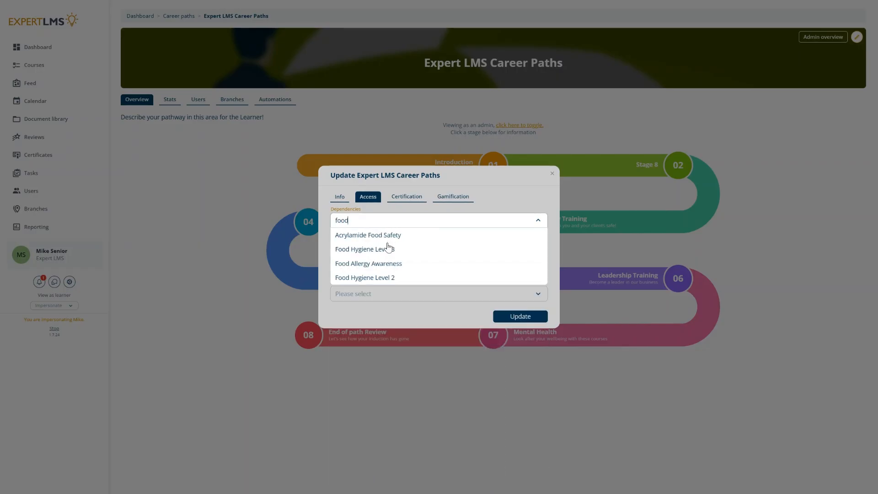
click(387, 251)
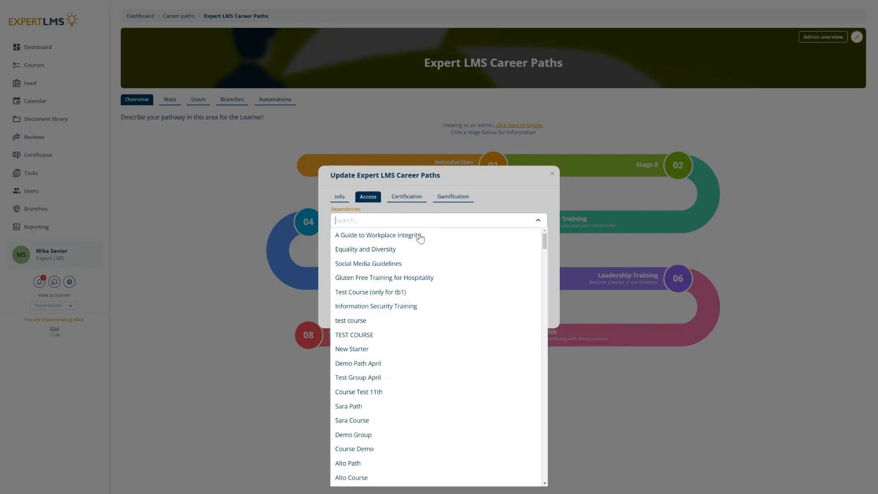
click(518, 189)
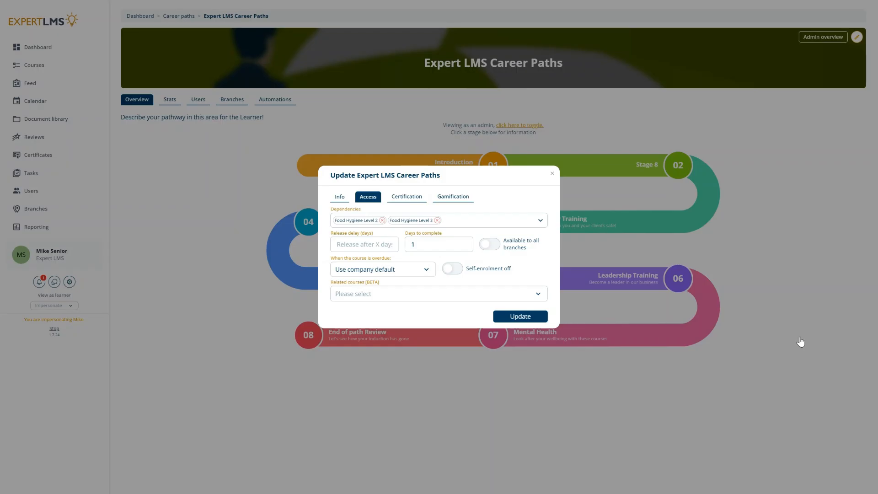
click(437, 220)
Remove the Food Hygiene Level 2 dependency and select the Days to complete value.
click(383, 220)
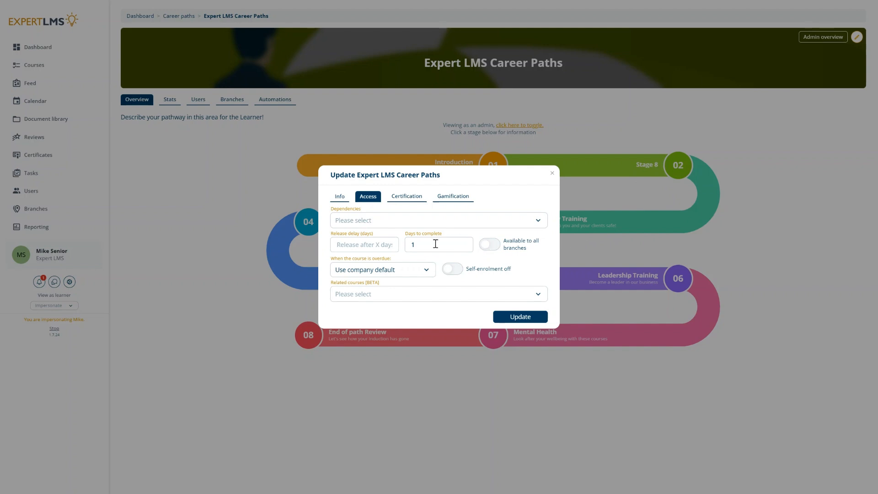
click(371, 242)
drag(454, 244, 406, 246)
Set Days to complete to 11, require per-branch configuration, and save the path.
text(30)
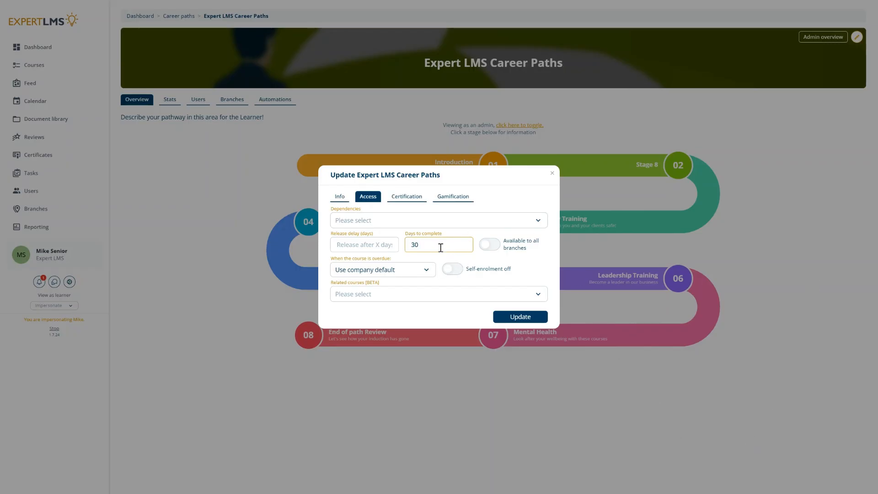
key(BackSpace)
key(BackSpace)
text(11)
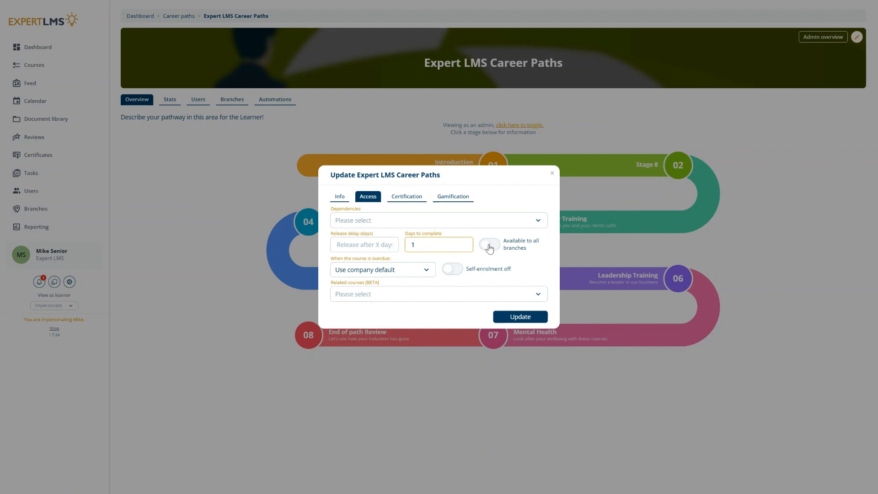
click(490, 246)
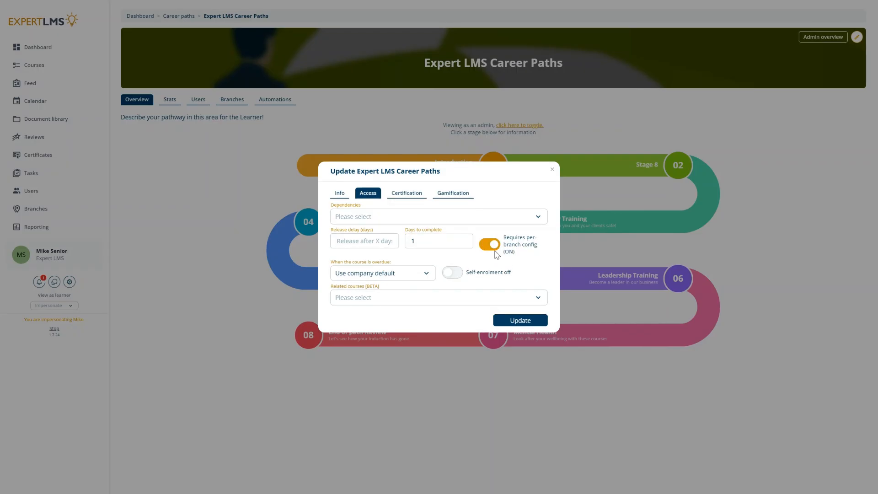
click(534, 321)
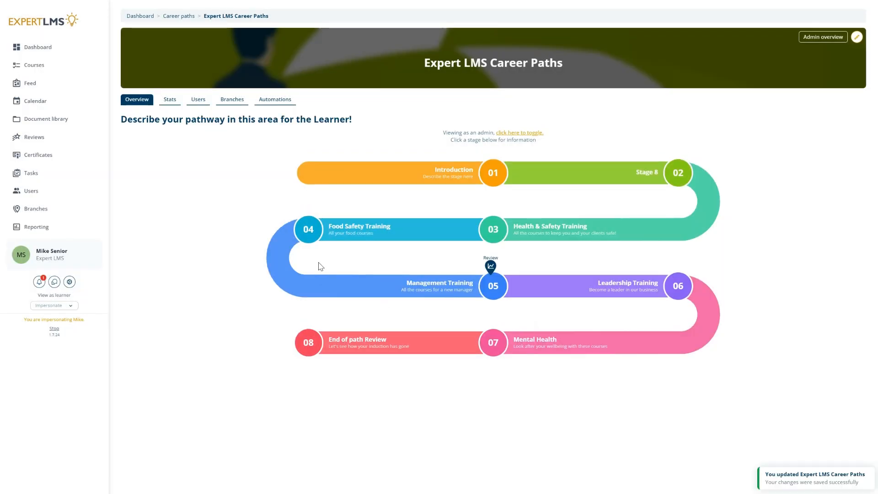
Load inactive branches and configure Manchester, Branch 1a, Test branch 3 and Test Branch 5.
click(236, 105)
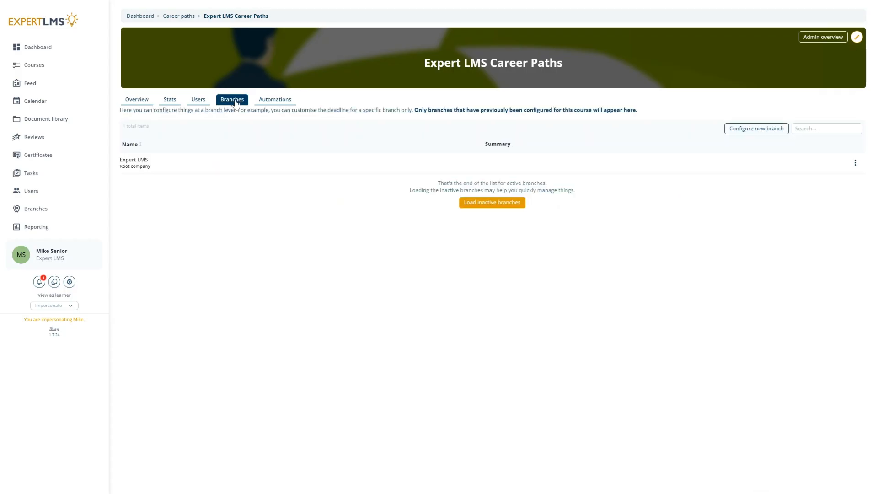
click(505, 206)
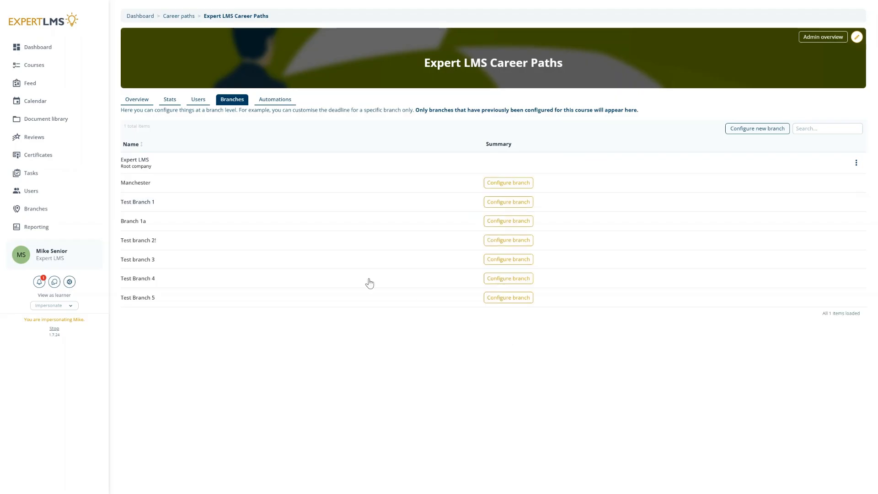
click(496, 182)
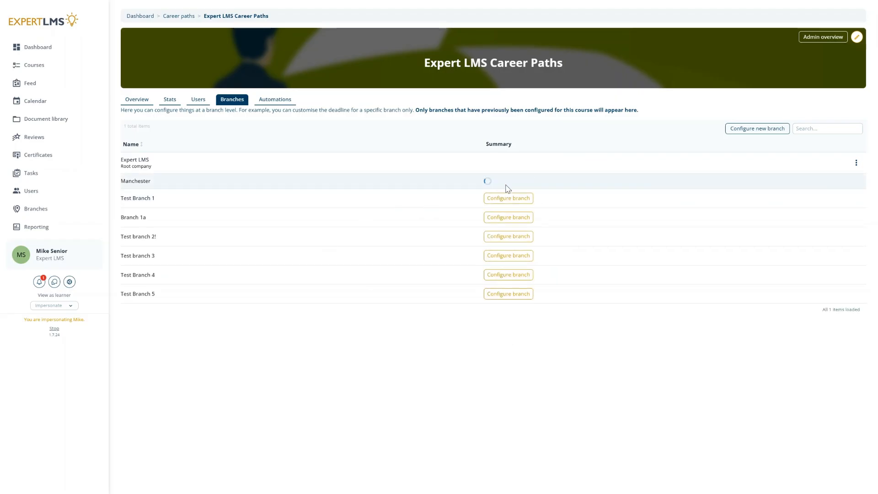
click(510, 217)
click(523, 253)
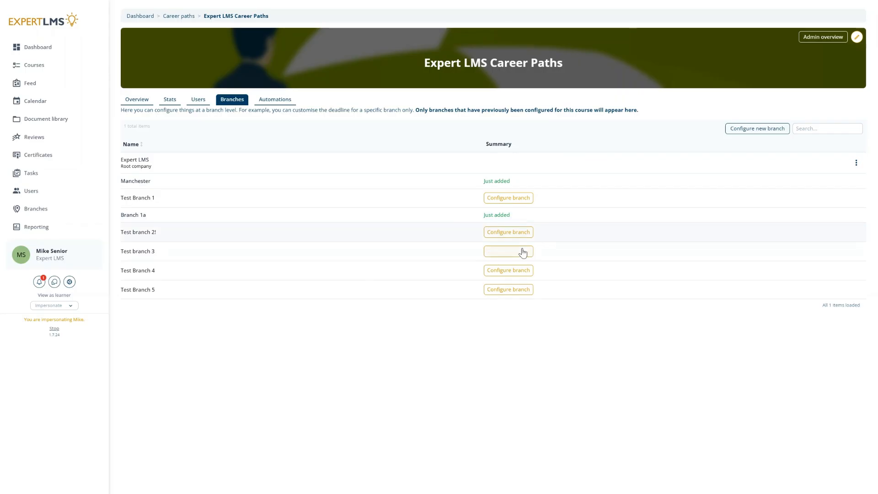
click(512, 287)
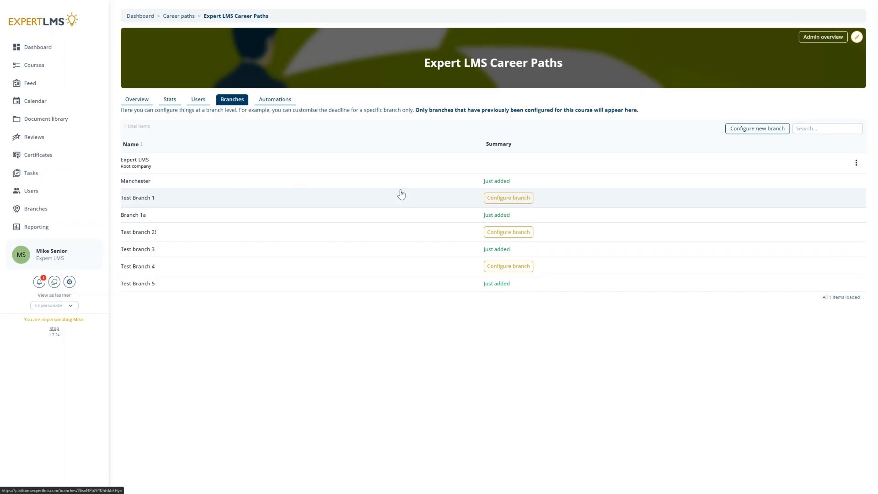
click(136, 103)
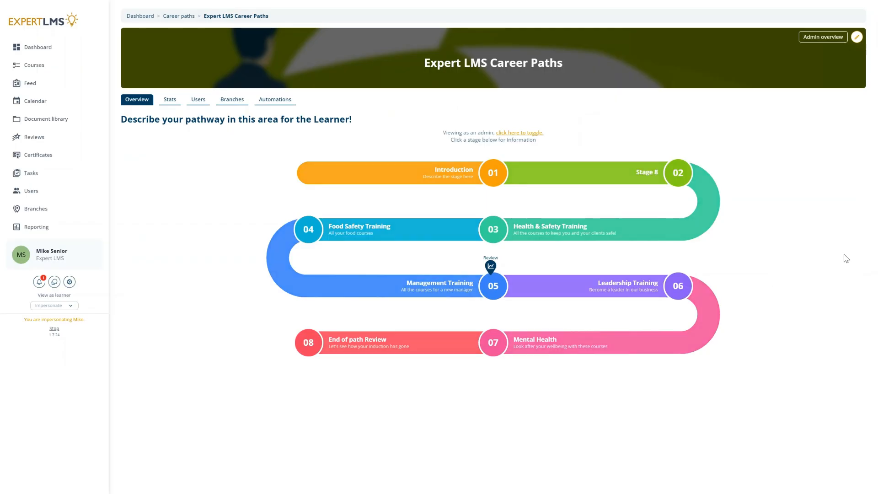
Restore availability to all branches, set overdue courses to Block until extended, and update.
click(858, 40)
click(367, 142)
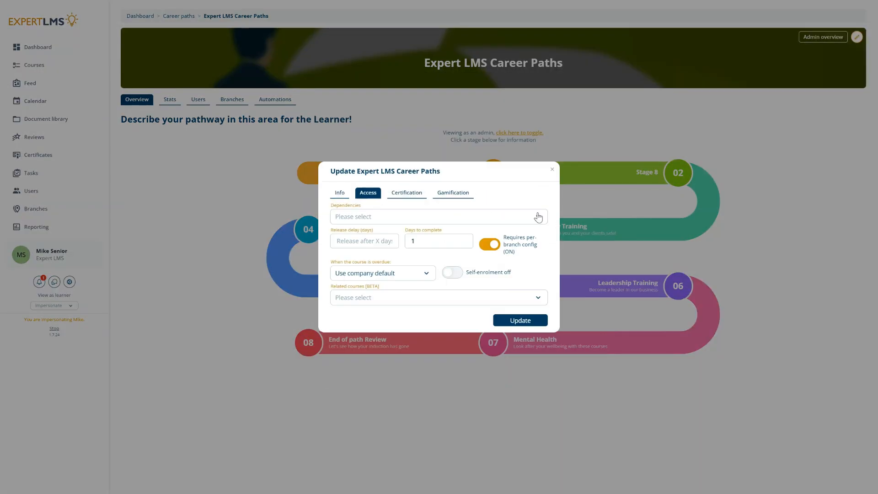
click(491, 244)
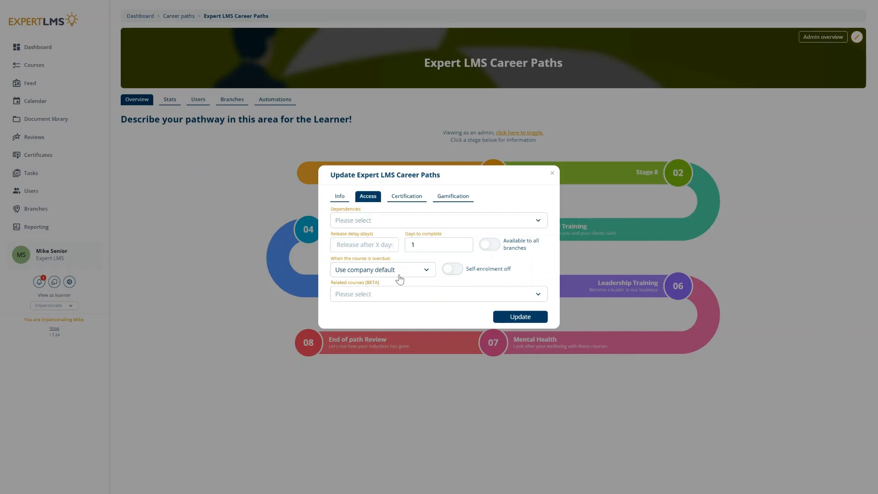
click(380, 273)
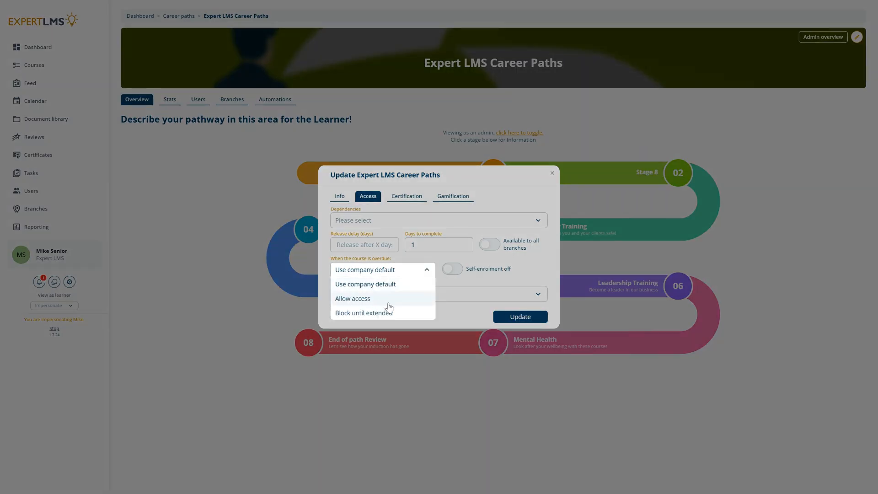
click(364, 313)
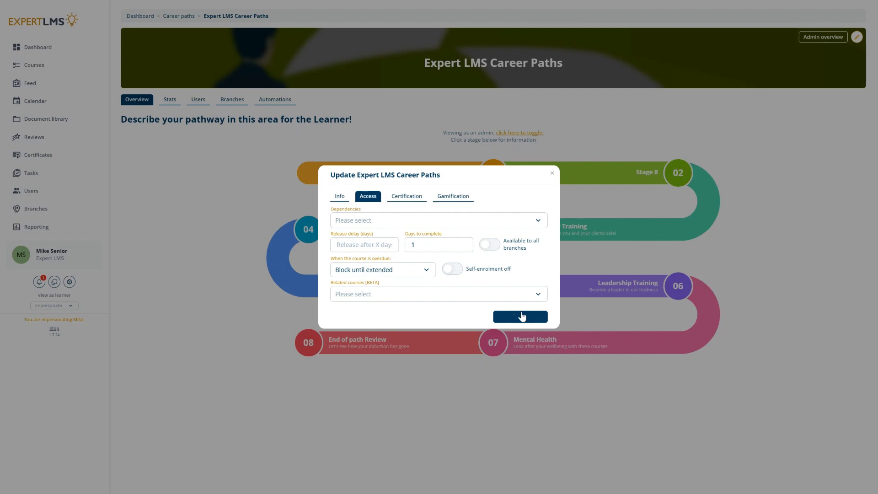
click(536, 319)
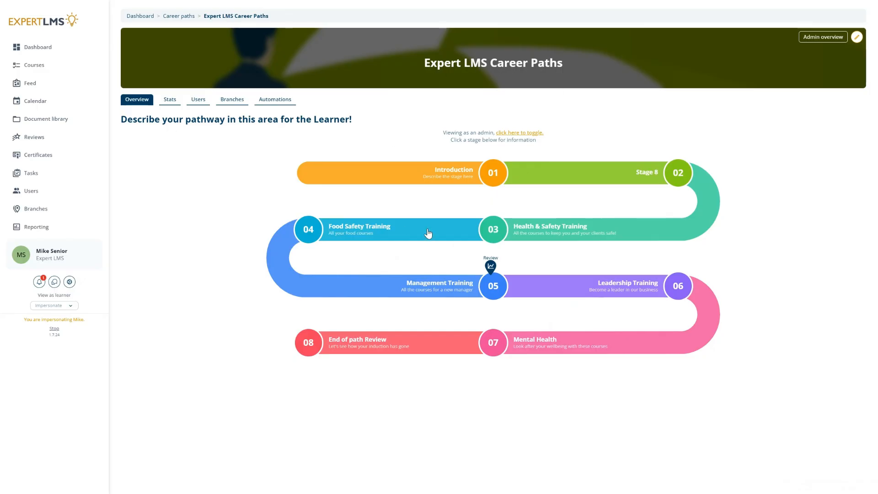
Extend the first learner's deadline by setting Days to complete to 50 (due 06/03/2025).
click(193, 105)
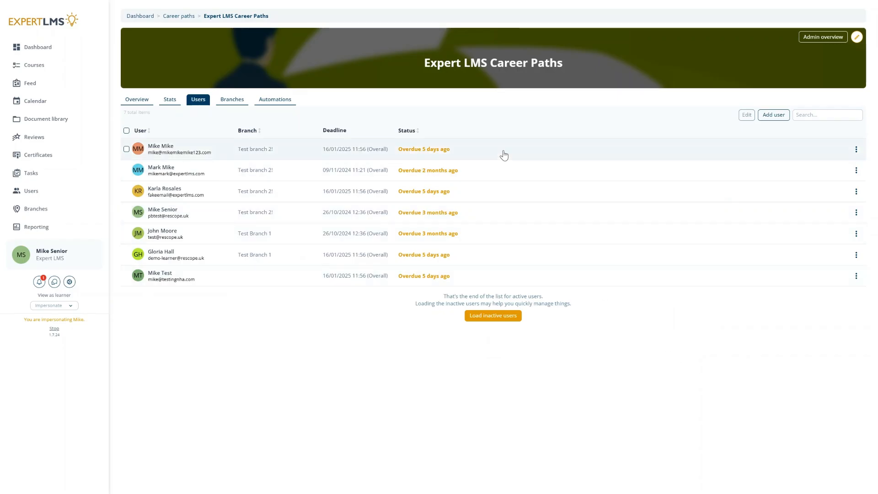
click(855, 151)
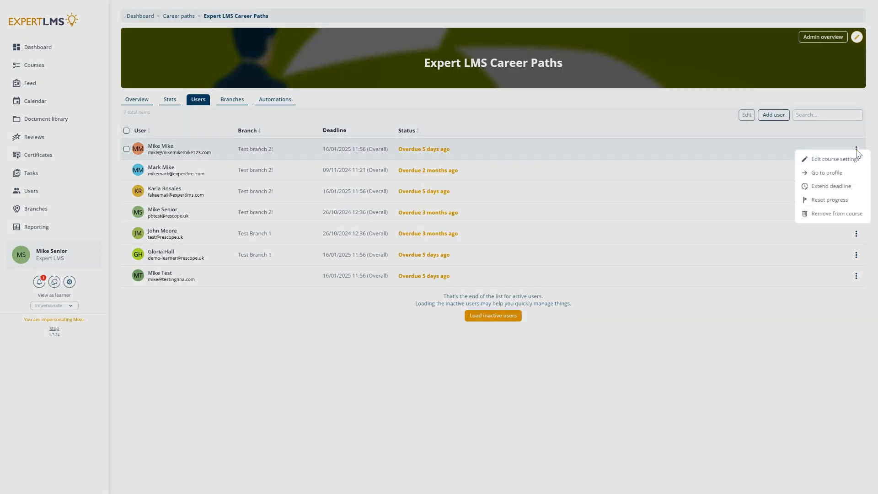
click(830, 187)
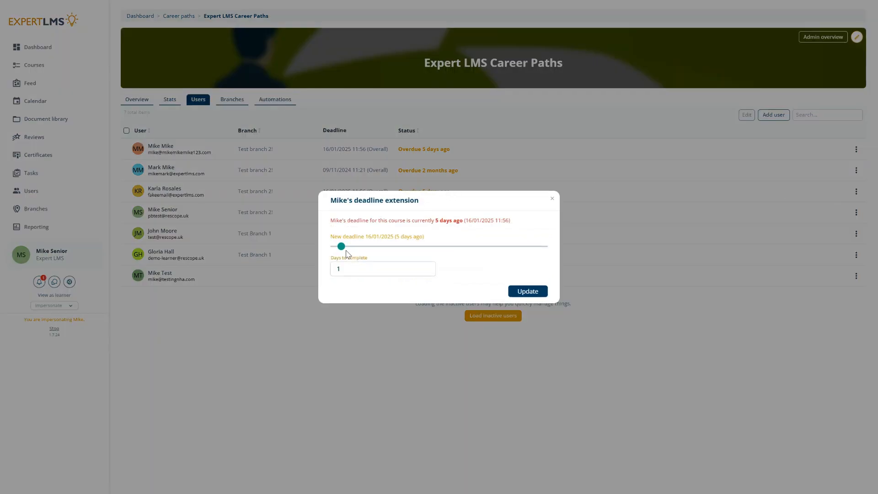
drag(346, 253, 429, 250)
drag(354, 267, 323, 274)
text(50)
click(526, 291)
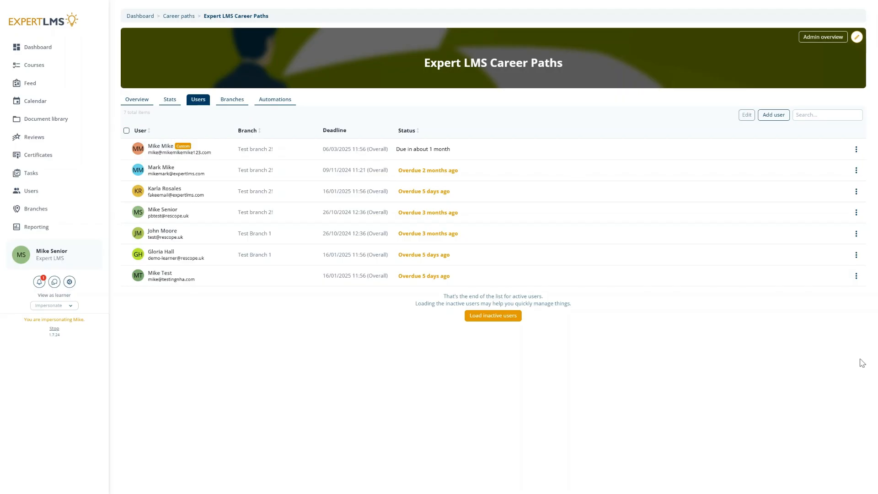
Open the second learner's course settings, browse statuses, and toggle Reset all progress on and off.
click(856, 172)
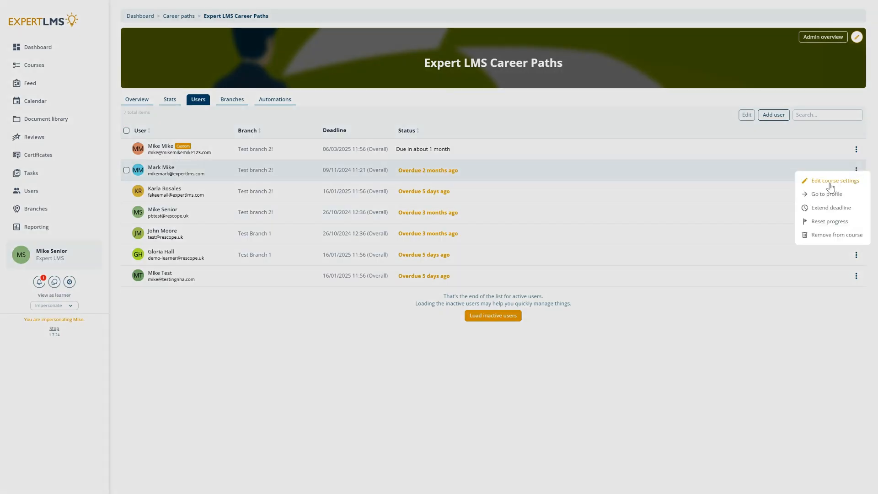
click(835, 182)
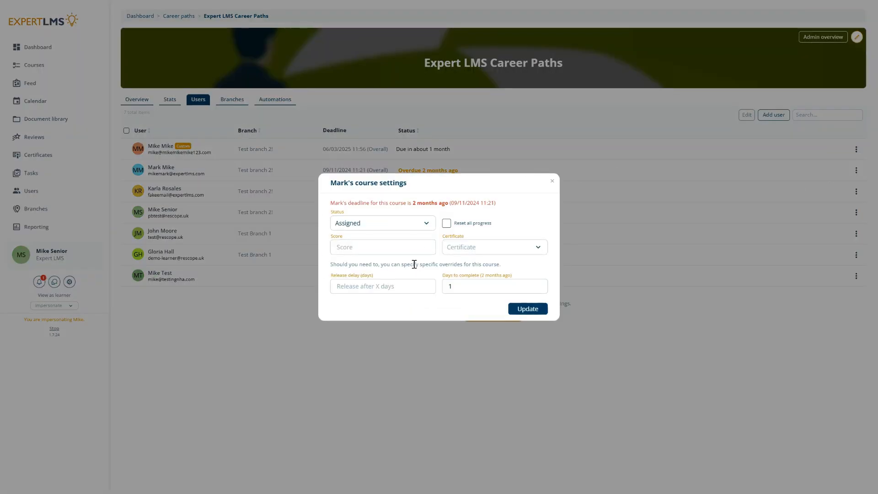
click(415, 226)
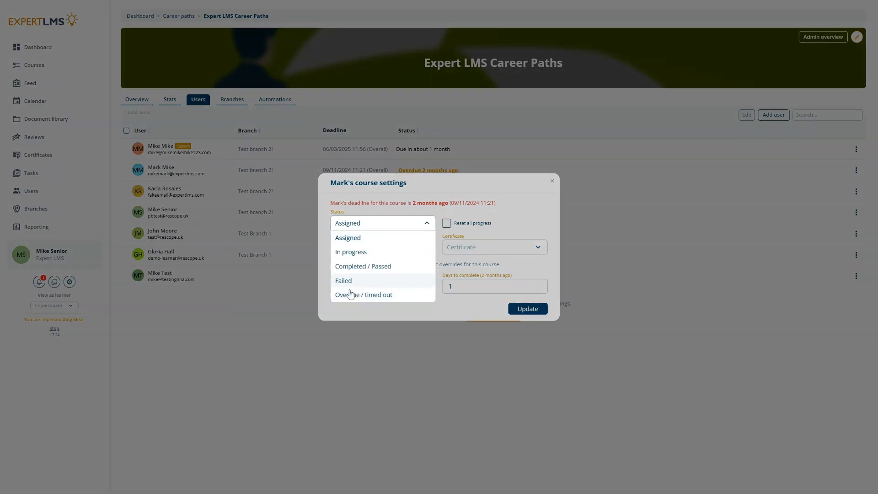
click(533, 213)
click(446, 224)
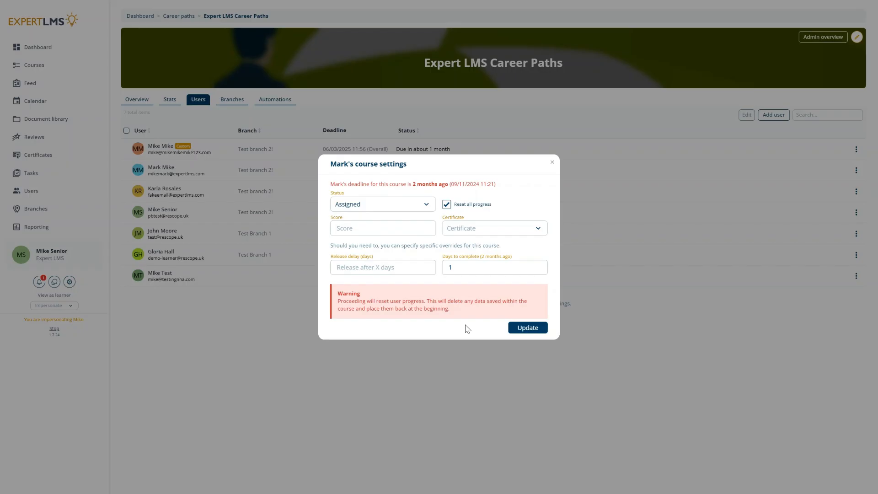
click(447, 205)
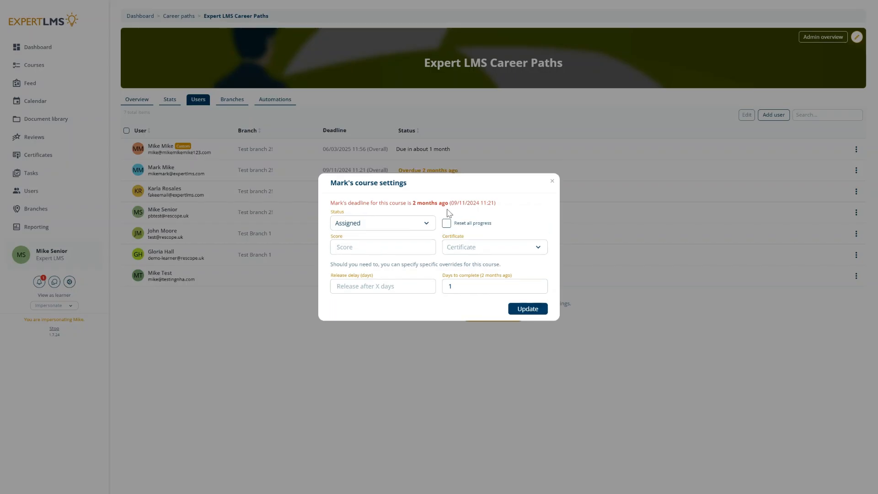
Try Completed / Passed with a certificate, discard the changes, and reopen the path editor.
click(414, 227)
click(393, 270)
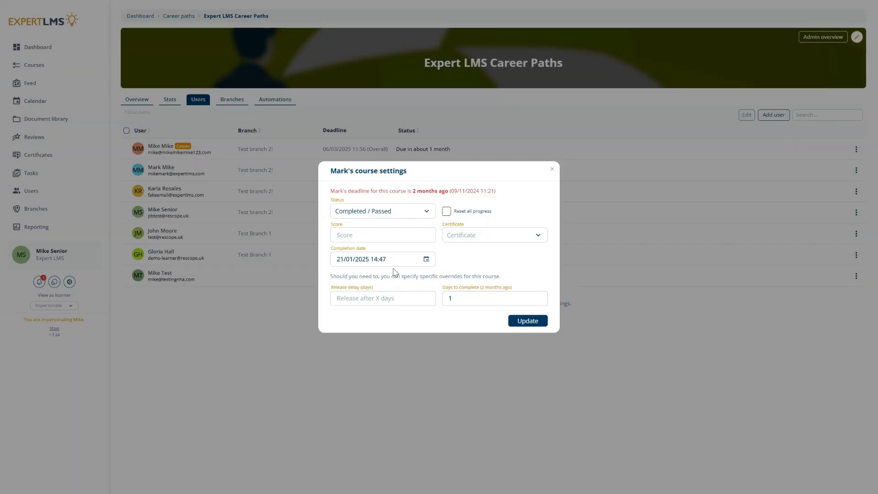
click(495, 237)
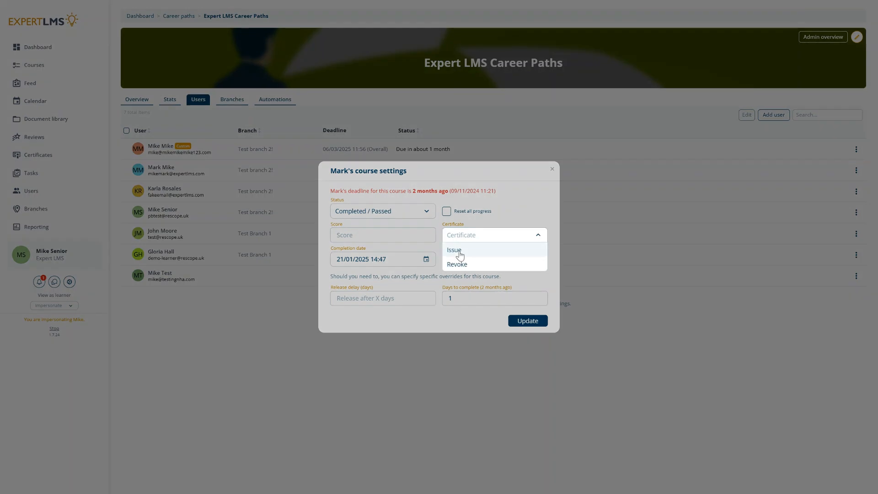
click(459, 251)
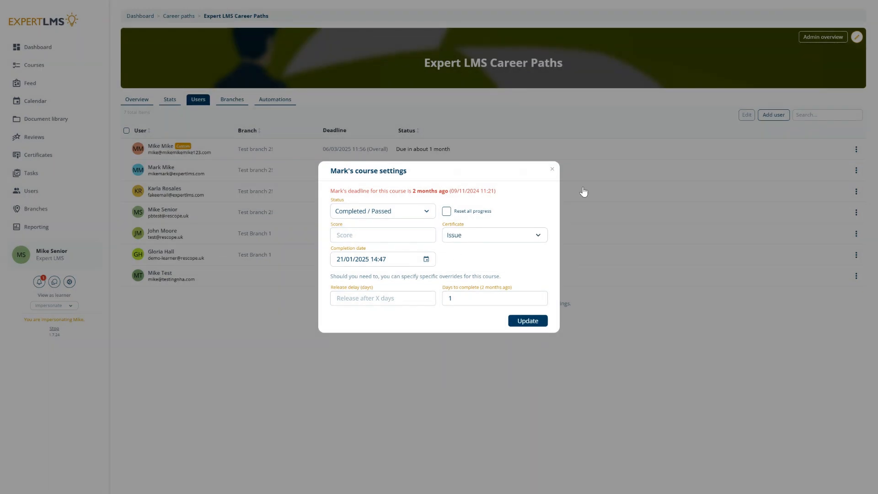
click(552, 169)
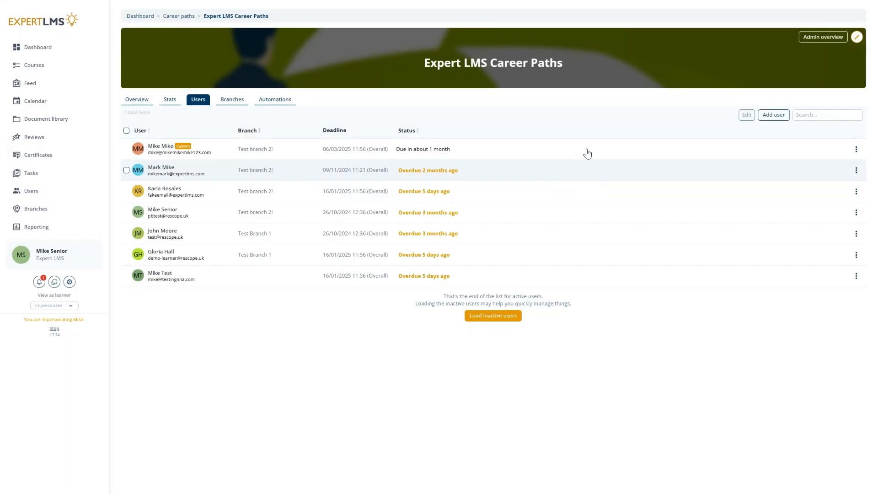
click(857, 40)
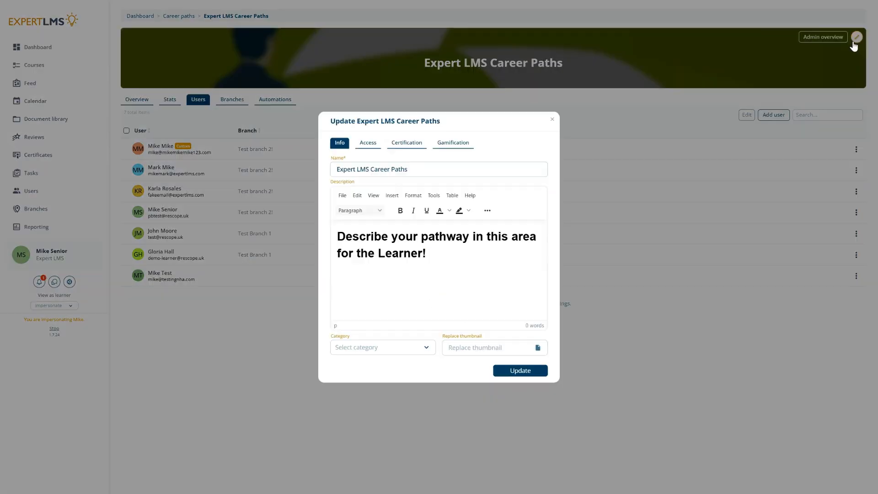
View the Access tab, then the Certification tab showing No certificate.
click(379, 141)
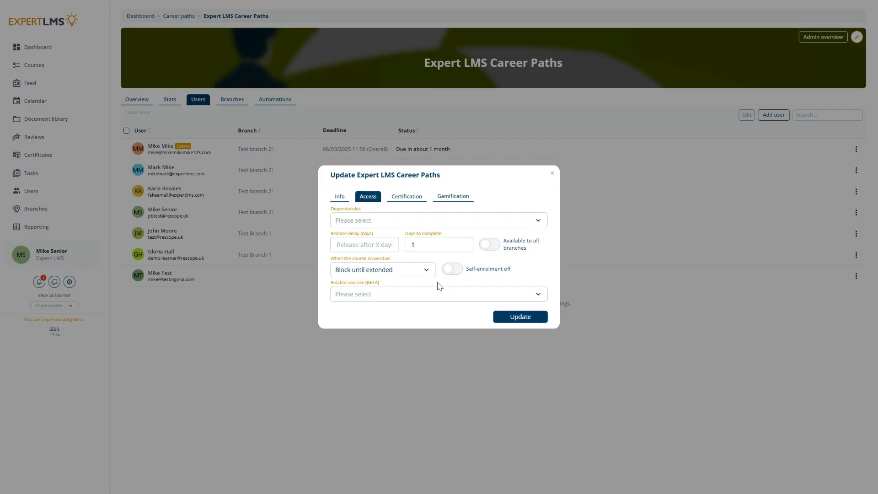
click(408, 197)
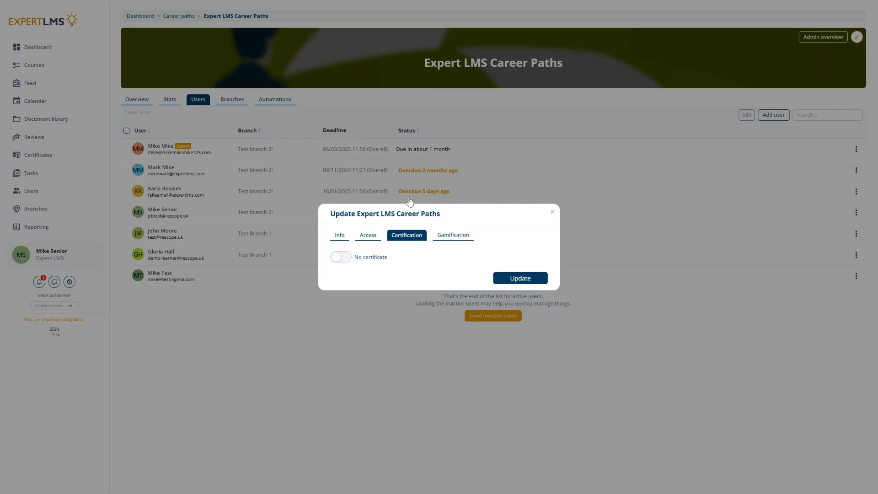
Enable the certificate, try a 3-year expiry, then choose No expiry and save.
click(346, 257)
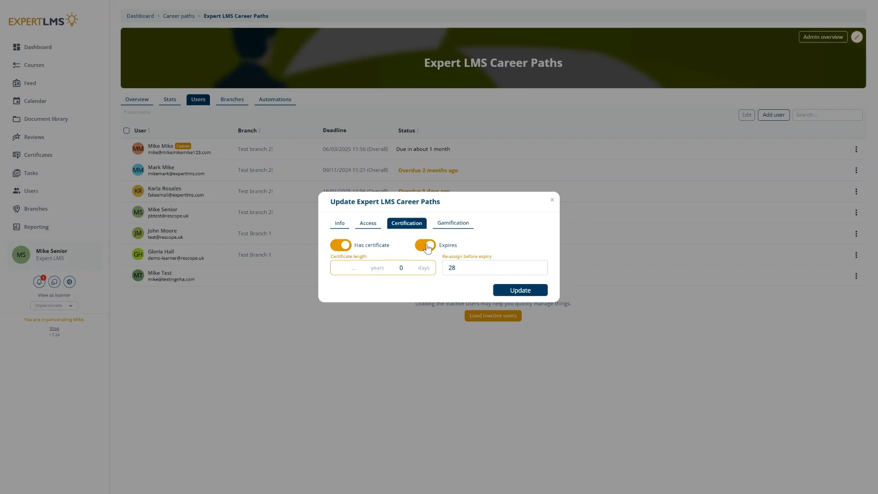
click(425, 246)
text(03)
click(425, 245)
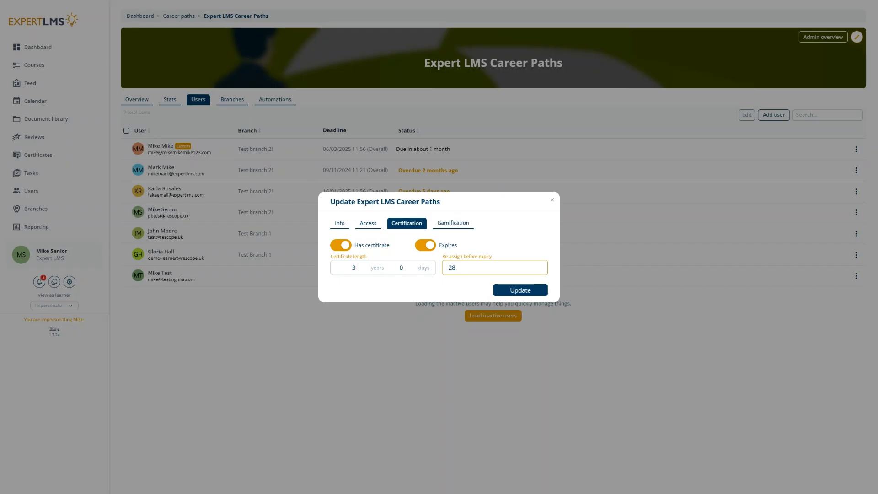
click(579, 346)
click(425, 249)
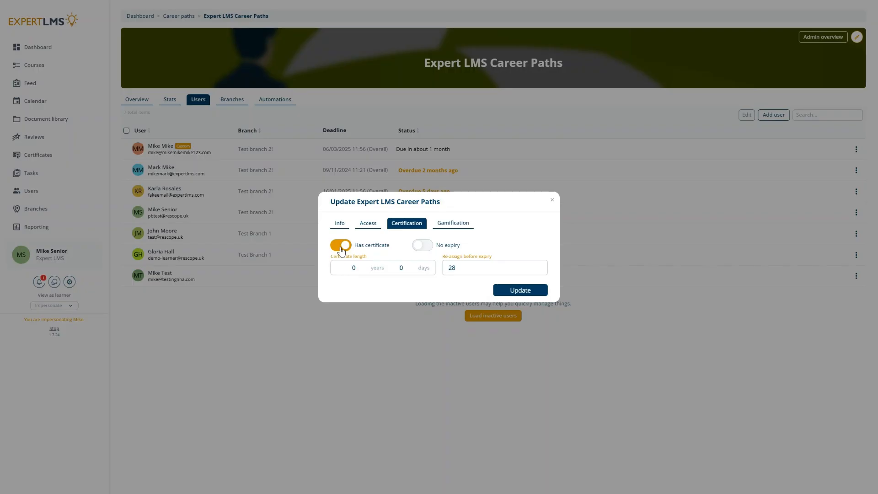
click(503, 296)
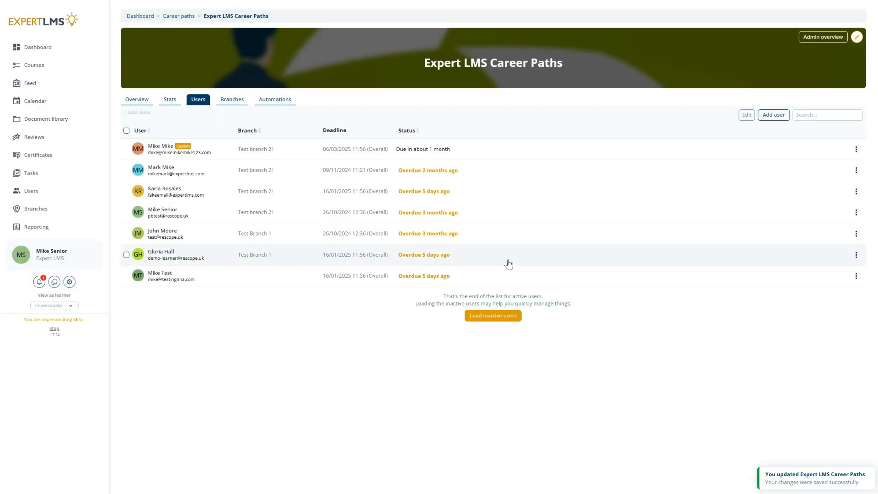
Reopen the career path's Update dialog on its Gamification settings, showing default points and no-points-required.
click(857, 37)
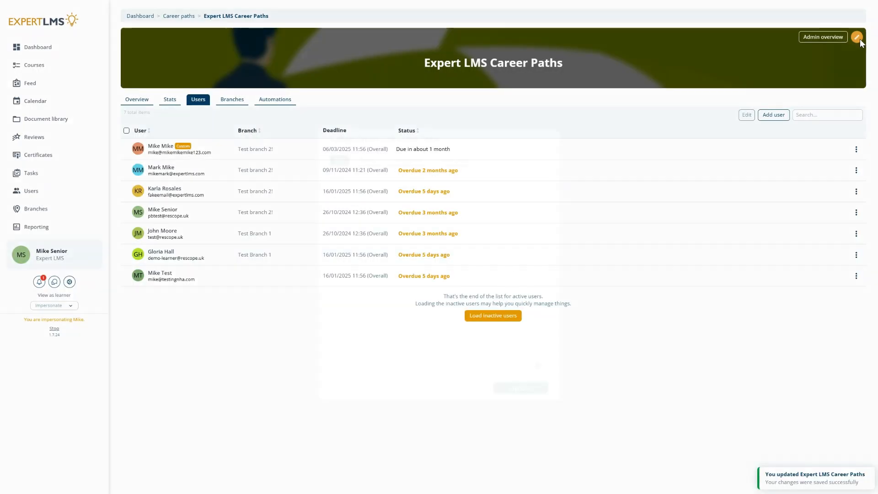
click(463, 144)
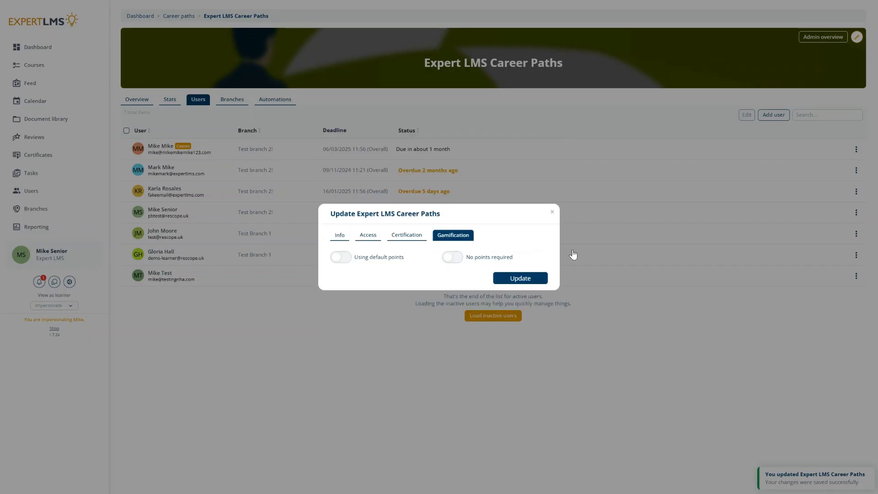